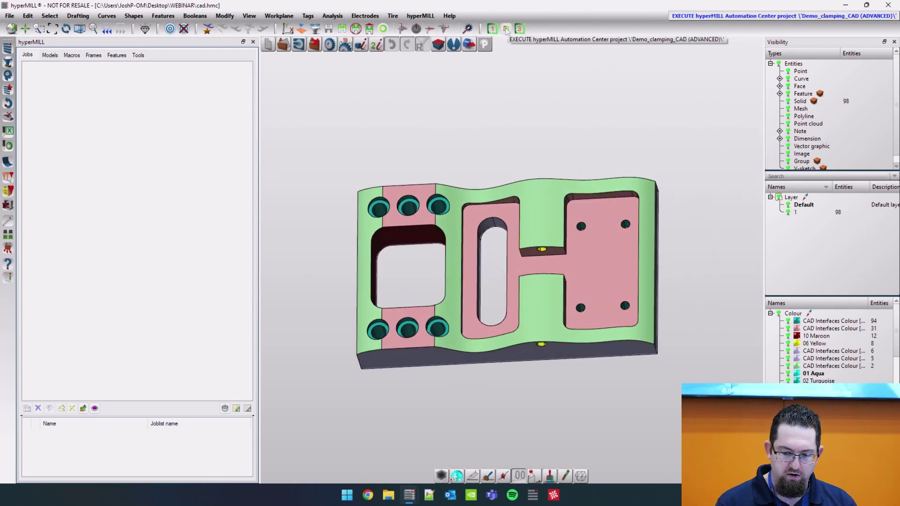
Run the DEMO vise clamping automation with the part's front face as the fixture side, then fit the view
left_click(506, 29)
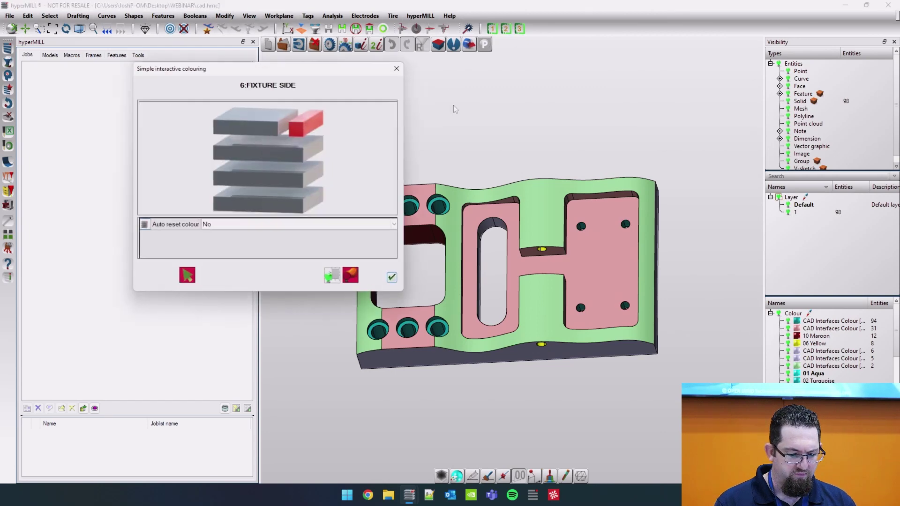
middle_click_drag(590, 103, 558, 130)
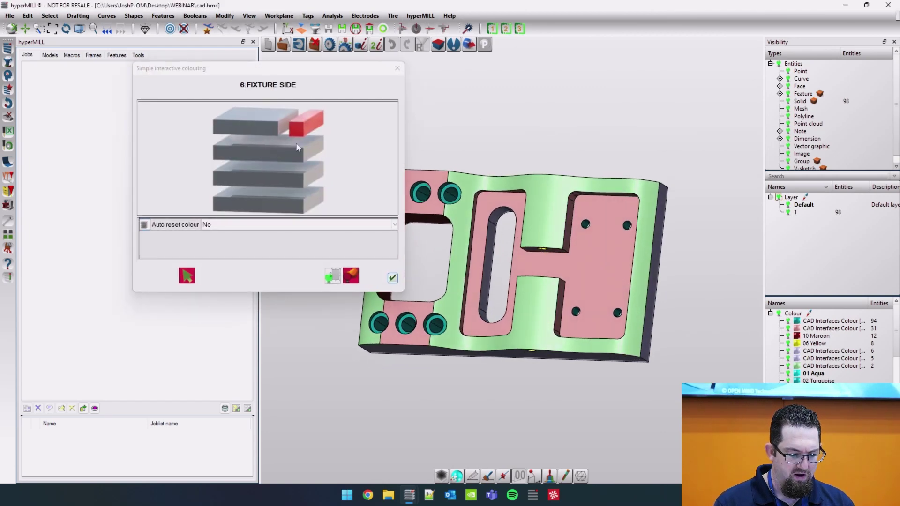
middle_click_drag(479, 297, 505, 257)
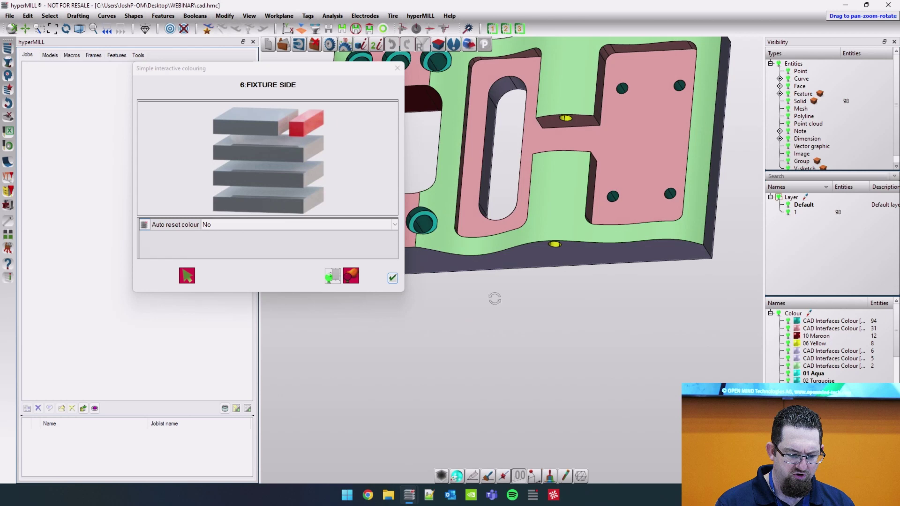
left_click(506, 262)
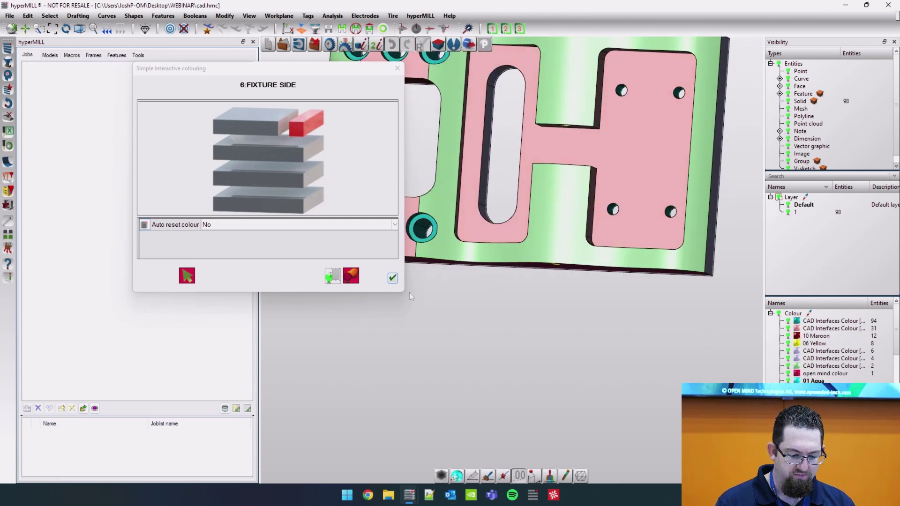
left_click(392, 278)
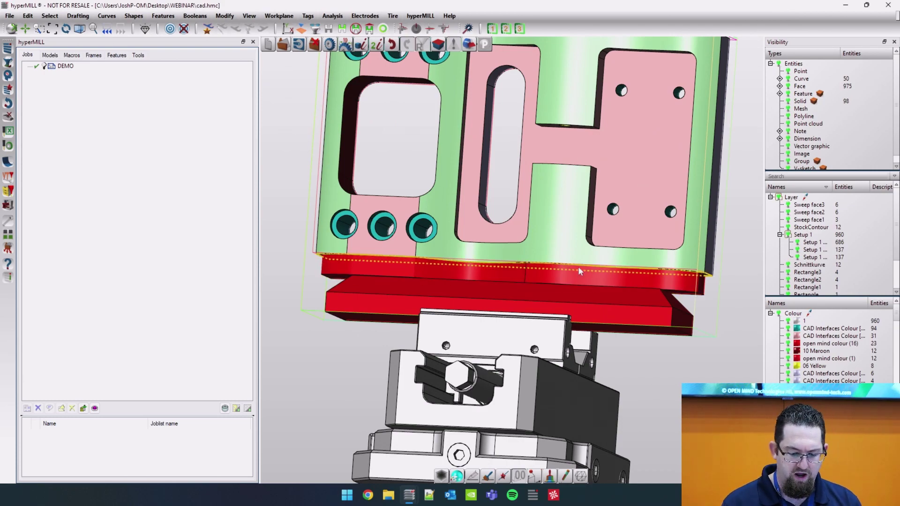
mouse_move(578, 267)
middle_mouse_down()
mouse_move(474, 280)
mouse_move(458, 342)
middle_mouse_up()
key("Home")
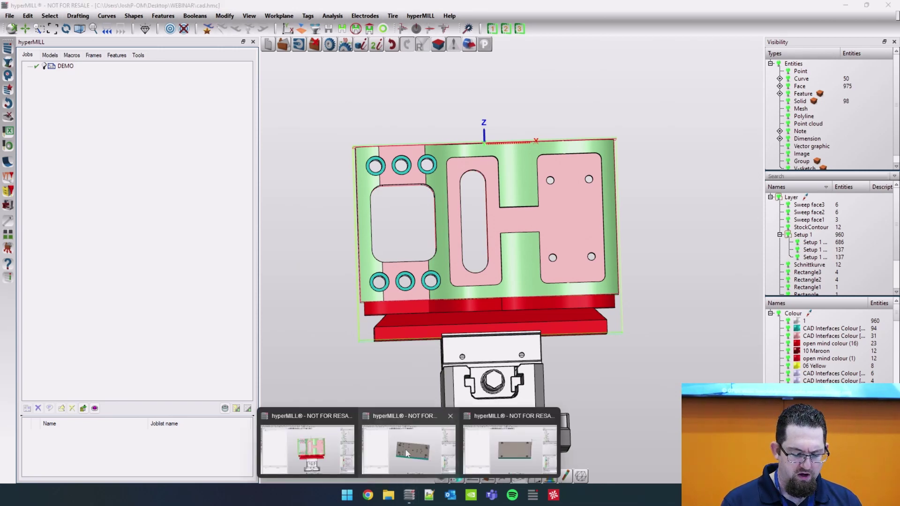
Switch to Platework1 and open the KnockOutPlate macro database from the Macros list
left_click(406, 448)
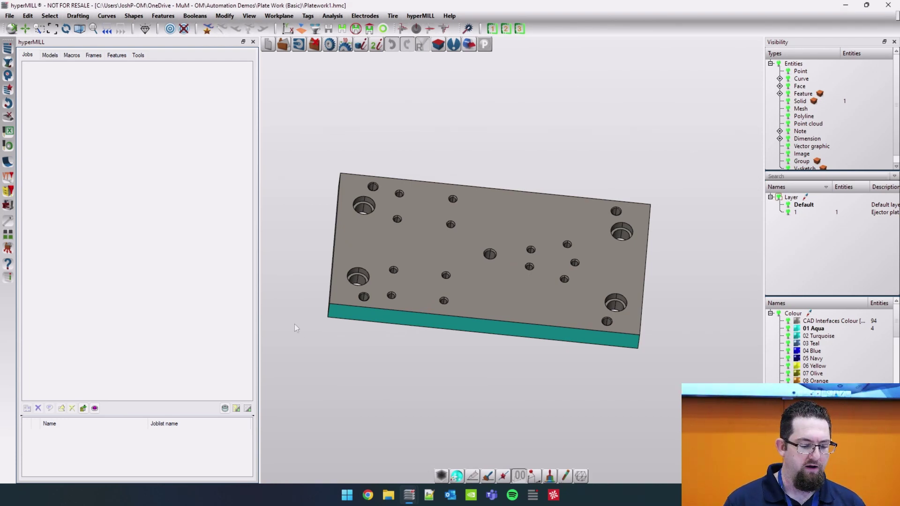
left_click(74, 55)
right_click(74, 98)
left_click(104, 105)
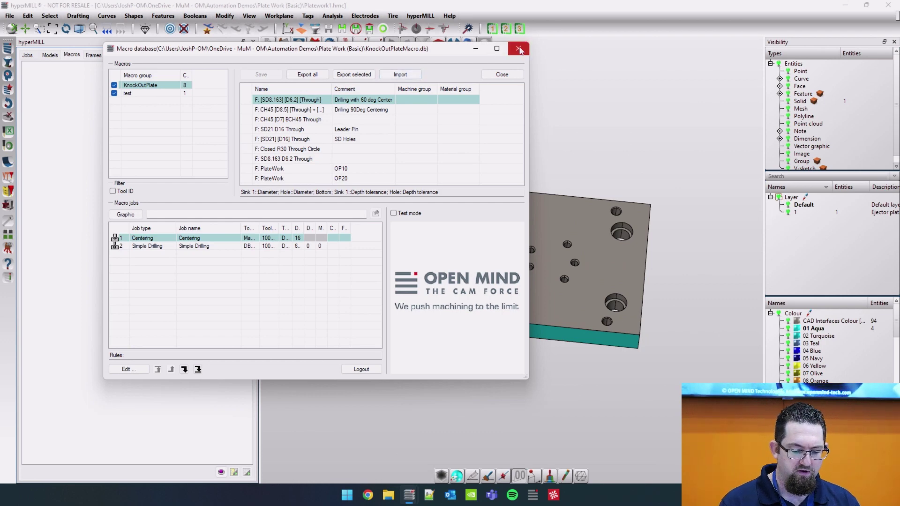
Close the macro database and set a top-centre origin using the top face for Z and a side face for Y
left_click(519, 50)
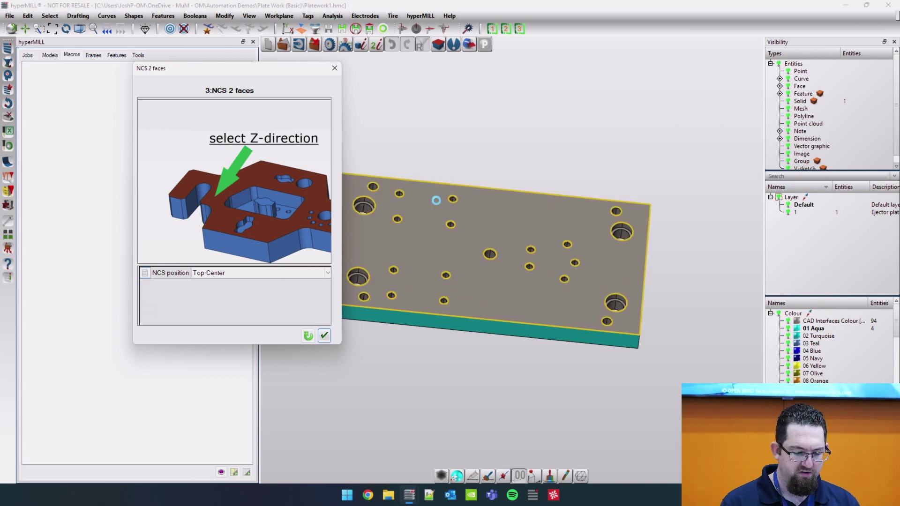
left_click(517, 212)
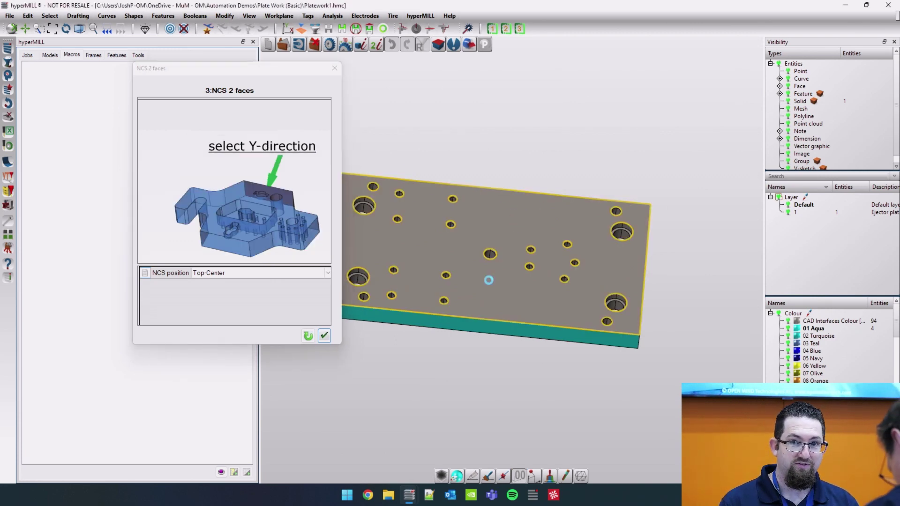
left_click(456, 326)
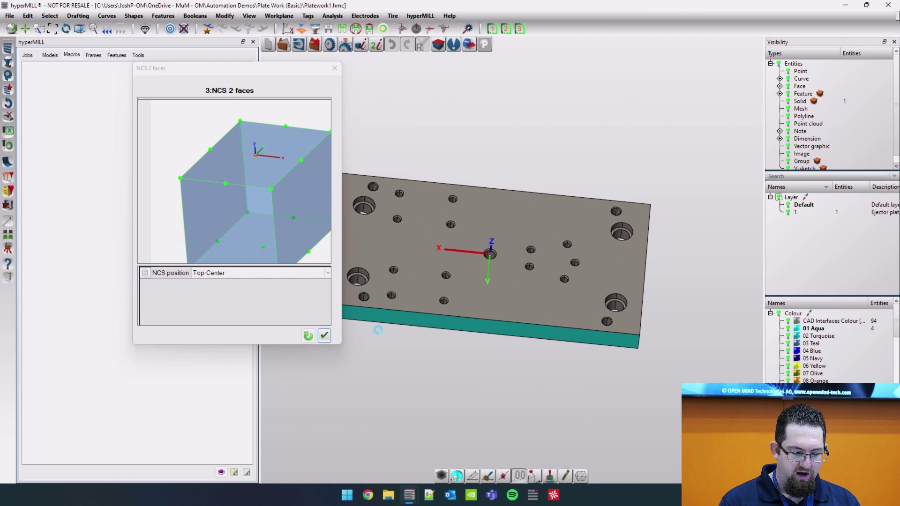
left_click(325, 335)
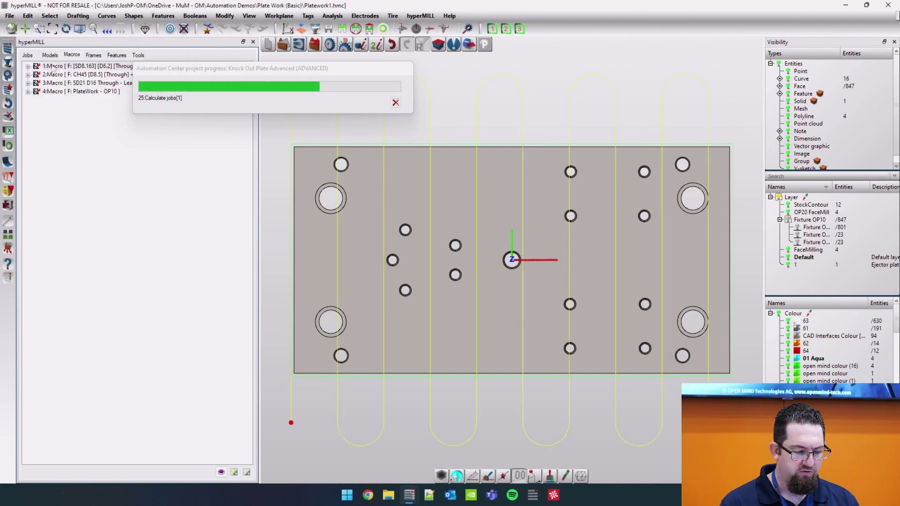
Show the generated jobs list and expand Platework1's OP10 milling jobs
left_click(28, 58)
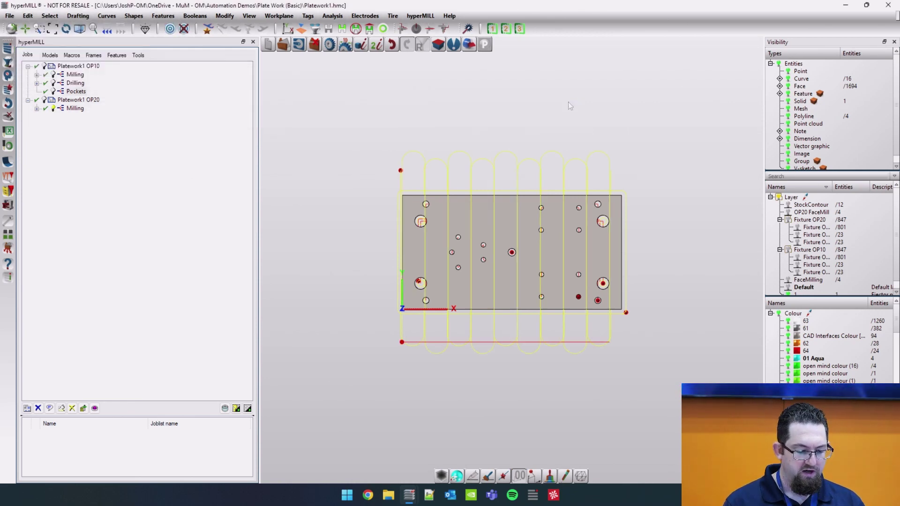
left_click(37, 74)
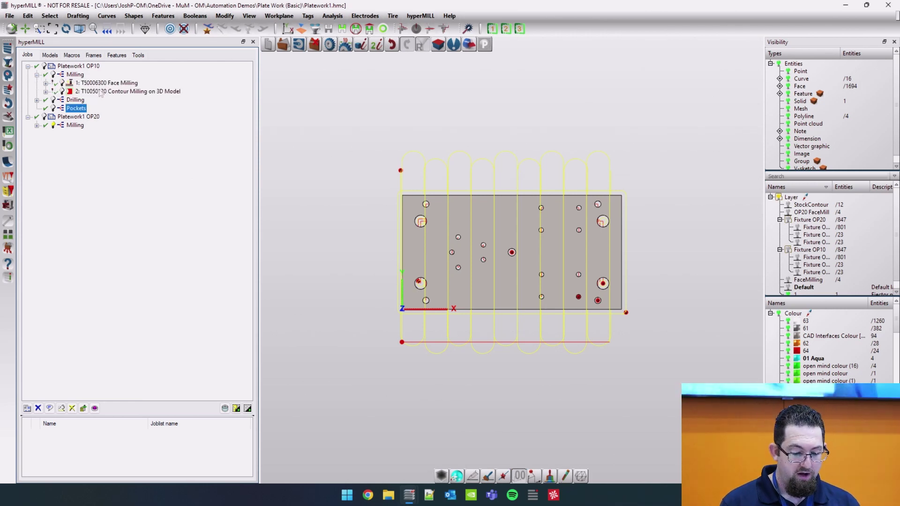
scroll(454, 258, "up", 1)
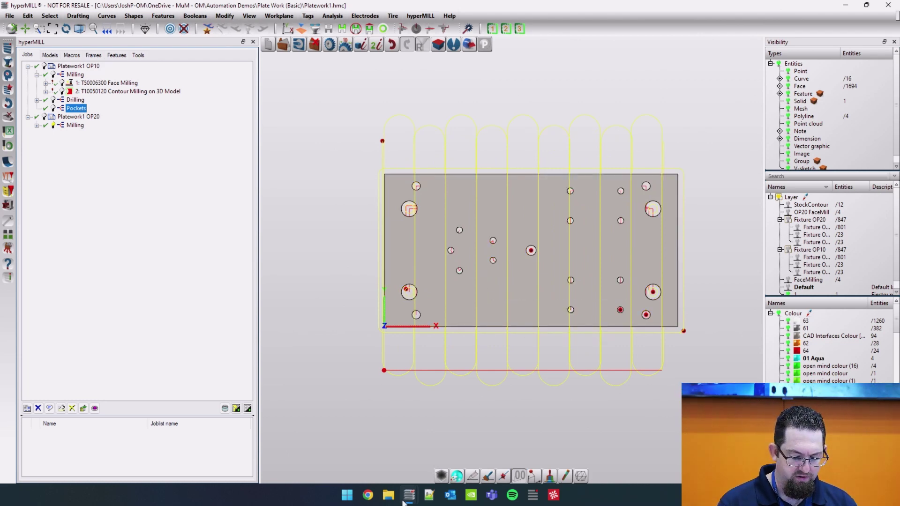
Run the knock-out plate automation on Platework3 with the top face as Z and accept the origin
mouse_move(409, 495)
left_click(509, 447)
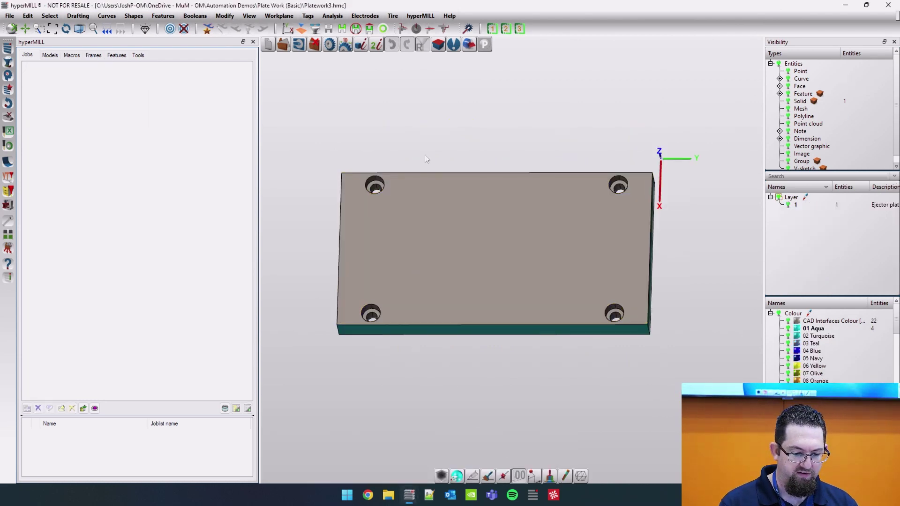
left_click(518, 31)
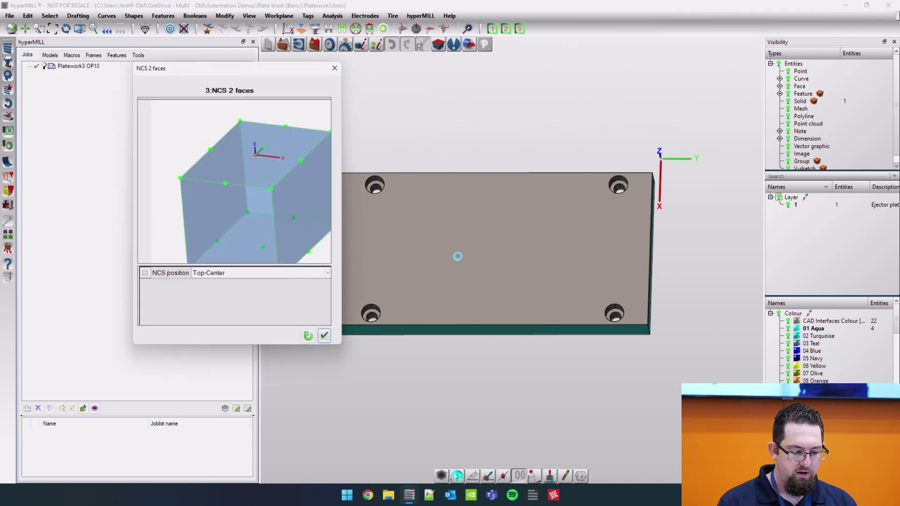
left_click(480, 235)
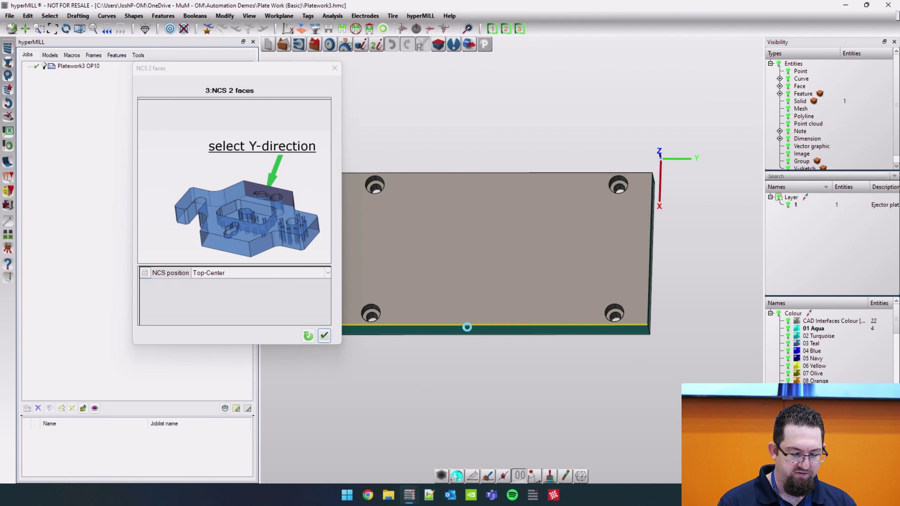
left_click(325, 336)
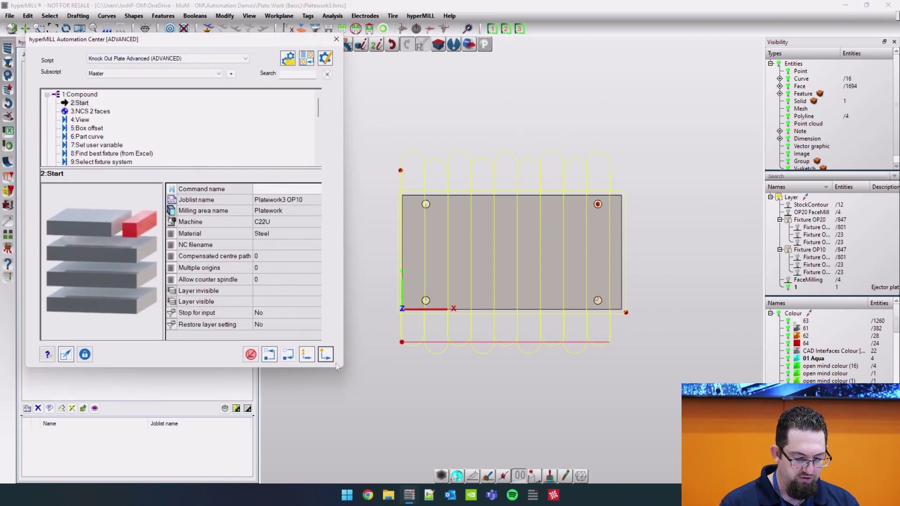
Review the Start, NCS 2 faces, Box offset, Part curve, Set user variable and Find best fixture steps
left_click(81, 103)
left_click_drag(85, 39, 188, 36)
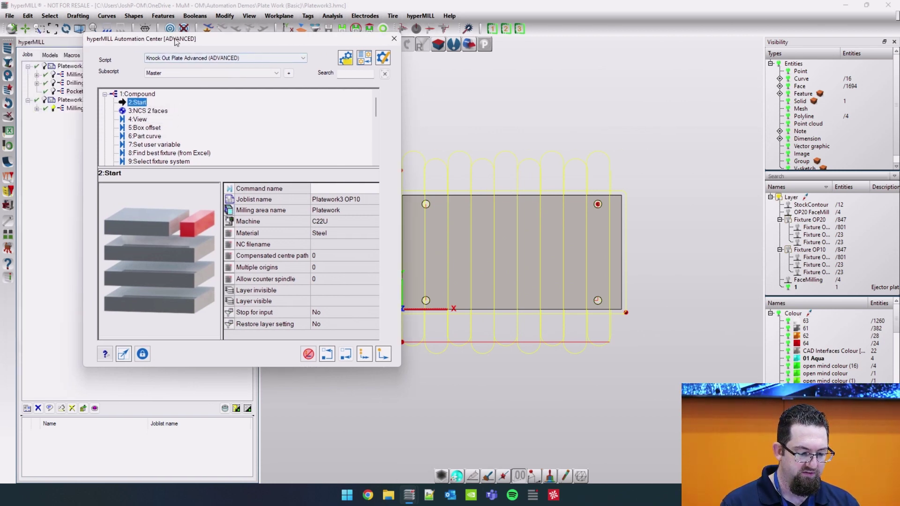
left_click(197, 109)
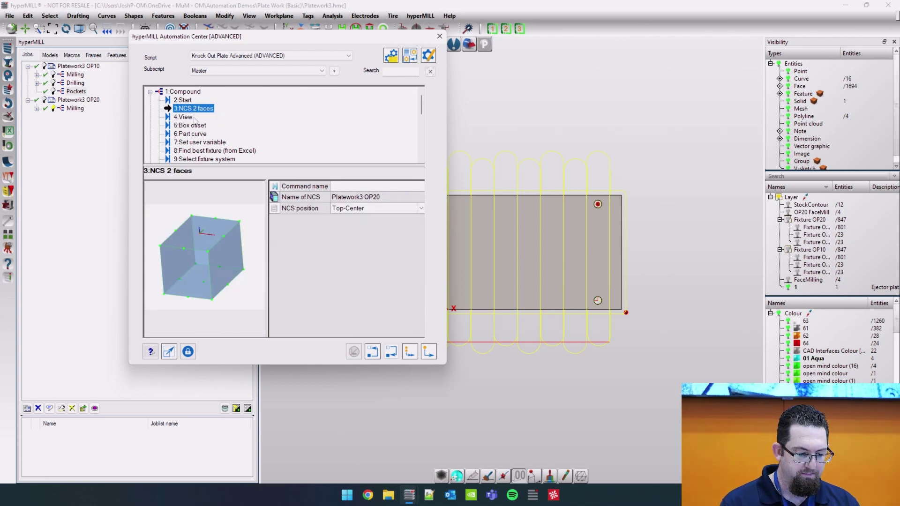
left_click(195, 125)
left_click(200, 134)
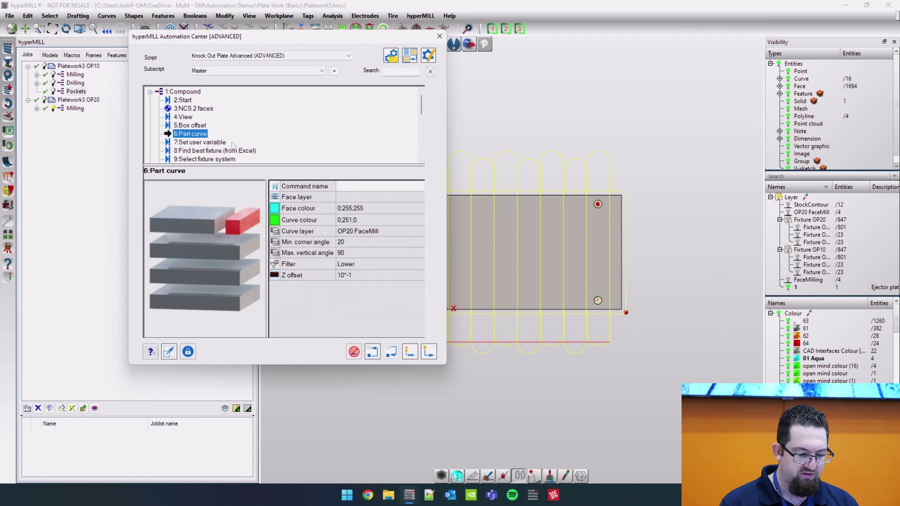
left_click(224, 142)
scroll(226, 144, "down", 1)
left_click(225, 125)
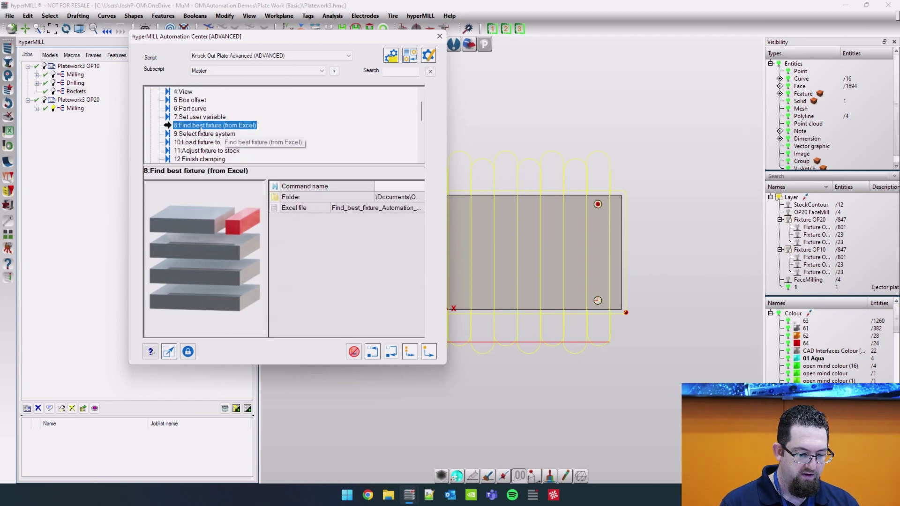
Review Load fixture to stock and New compound job, then expand the second compound down to step 40
scroll(237, 141, "down", 1)
left_click(197, 118)
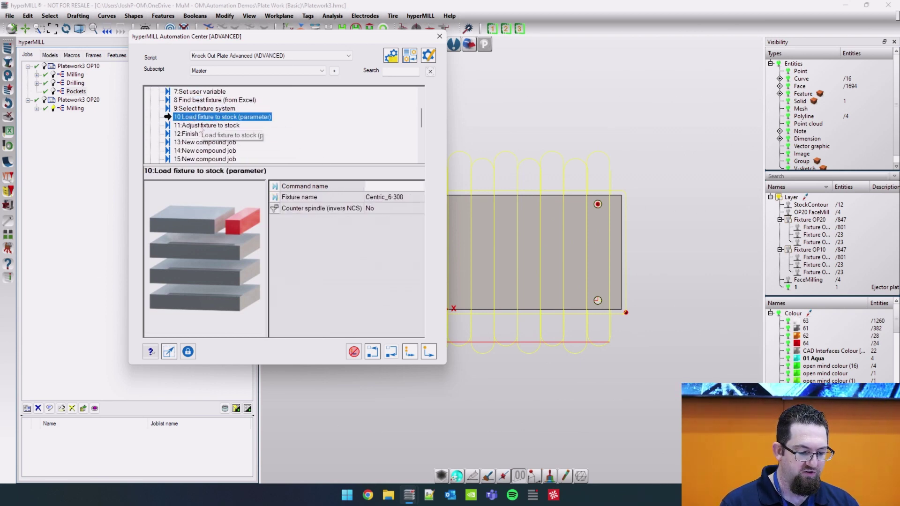
left_click(202, 133)
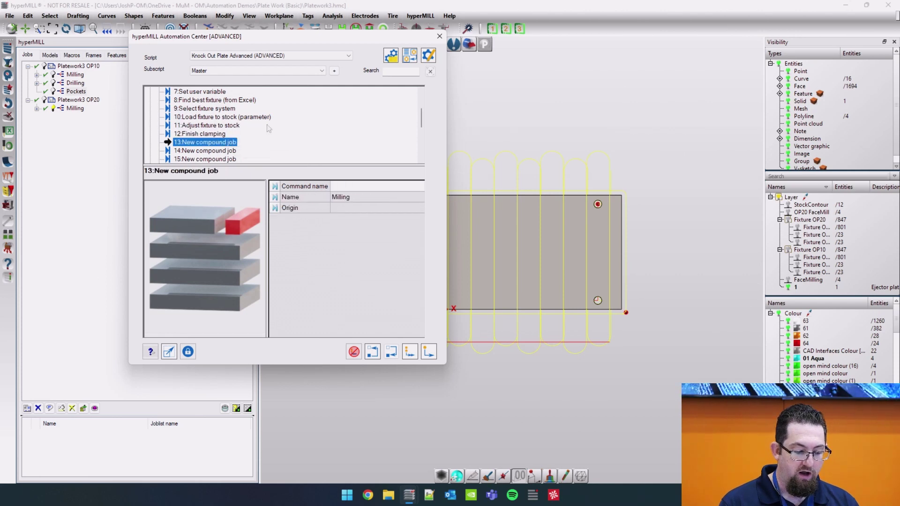
scroll(269, 129, "down", 1)
scroll(240, 139, "down", 1)
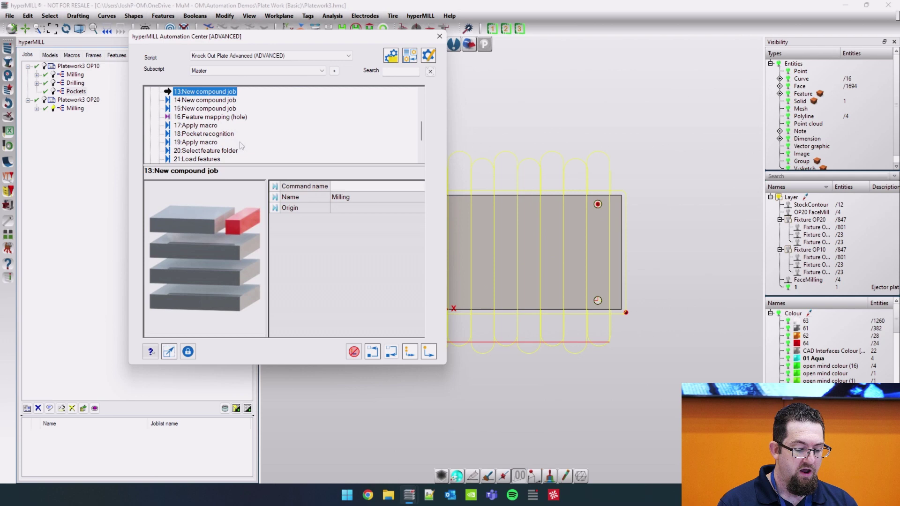
scroll(241, 145, "down", 3)
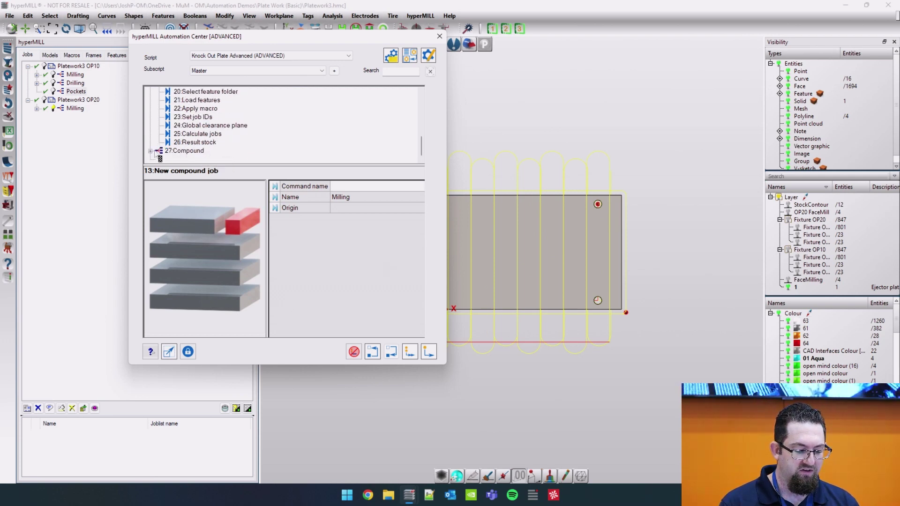
left_click(150, 151)
scroll(284, 134, "down", 2)
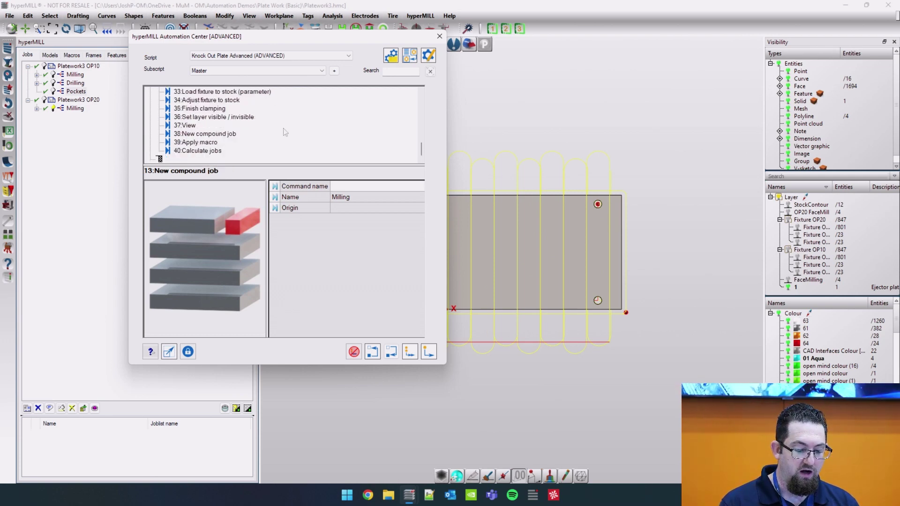